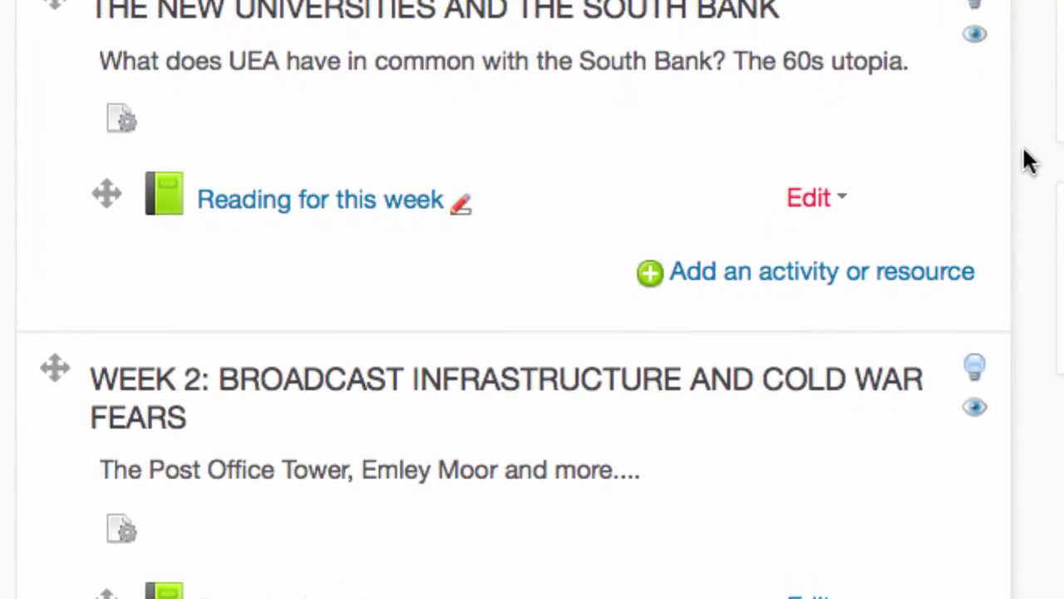
Hide the 'Reading for this week' book from students, then show it again
{"action": "left_click", "coordinate": [808, 201]}
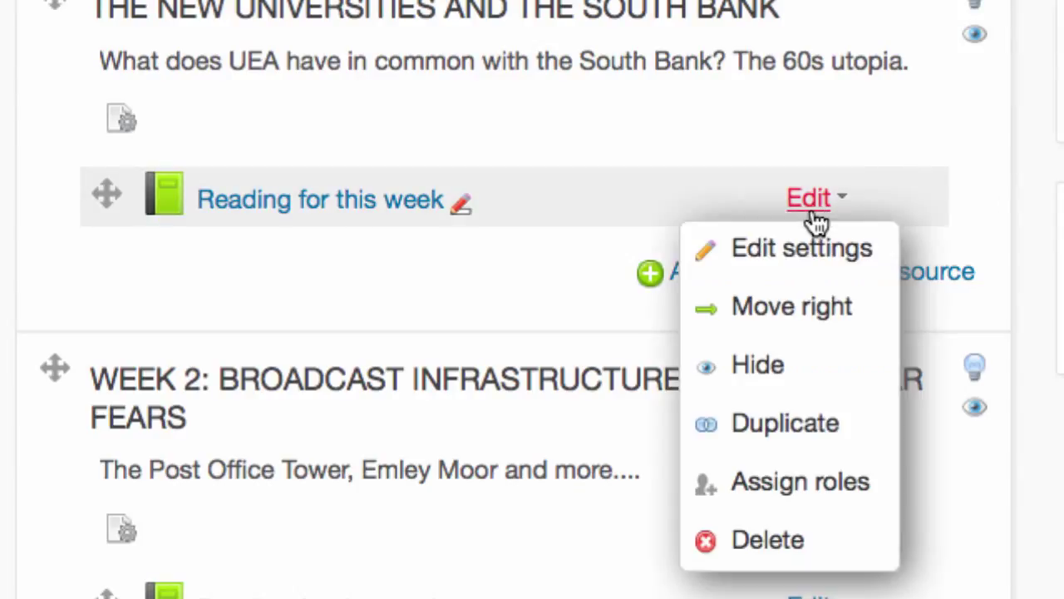
{"action": "left_click", "coordinate": [801, 370]}
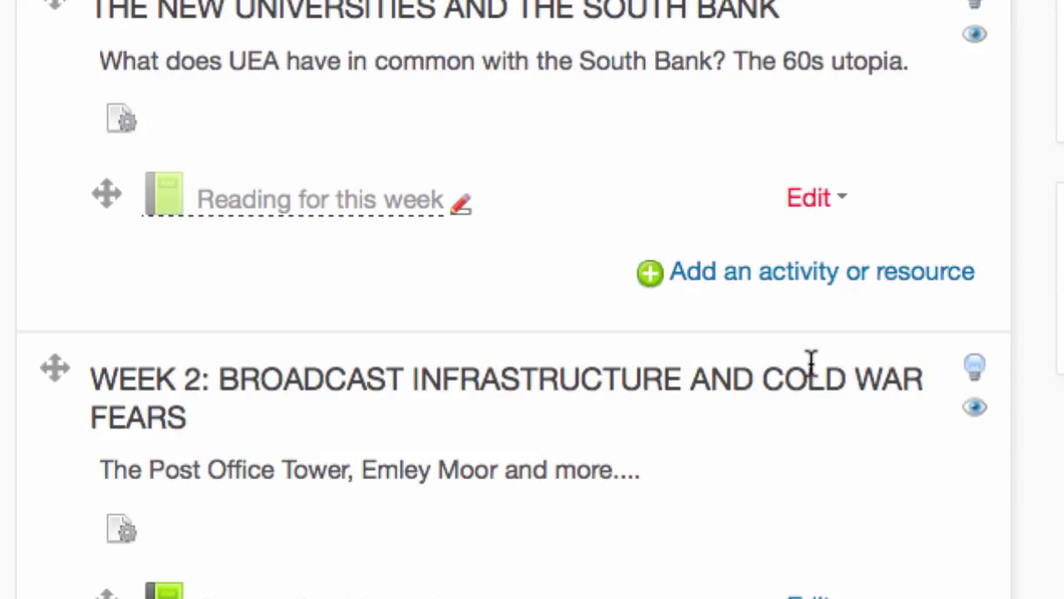
{"action": "left_click", "coordinate": [811, 209]}
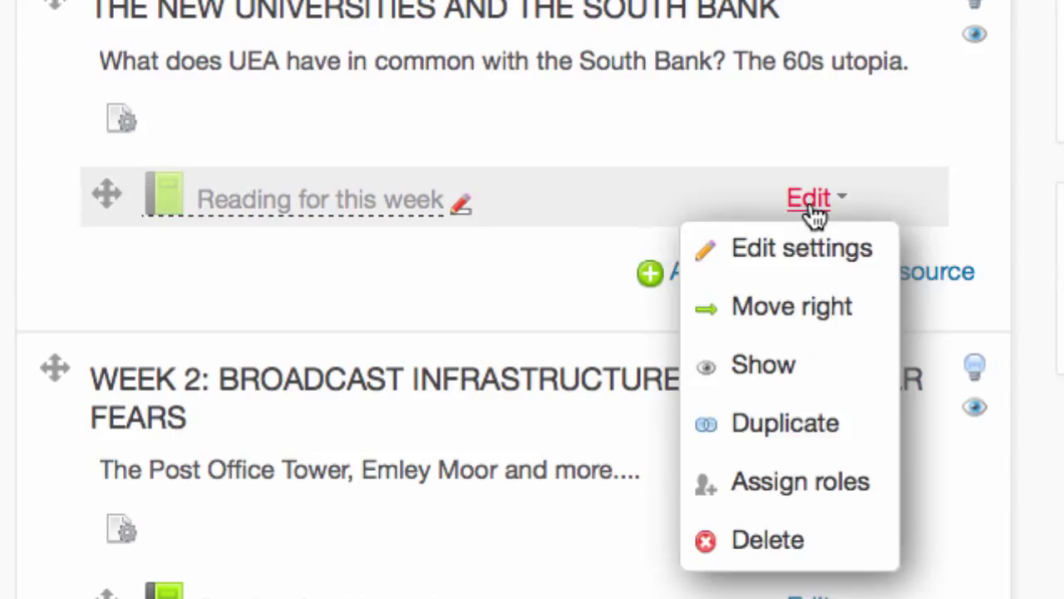
{"action": "left_click", "coordinate": [763, 367]}
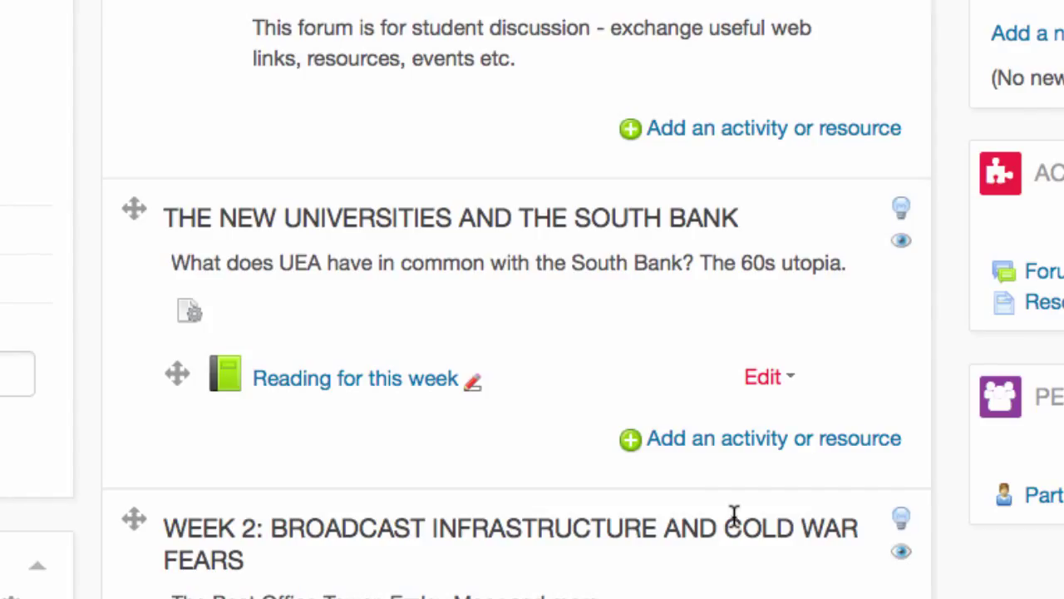
Toggle the New Universities and the South Bank section hidden, then visible again
{"action": "left_click", "coordinate": [903, 243]}
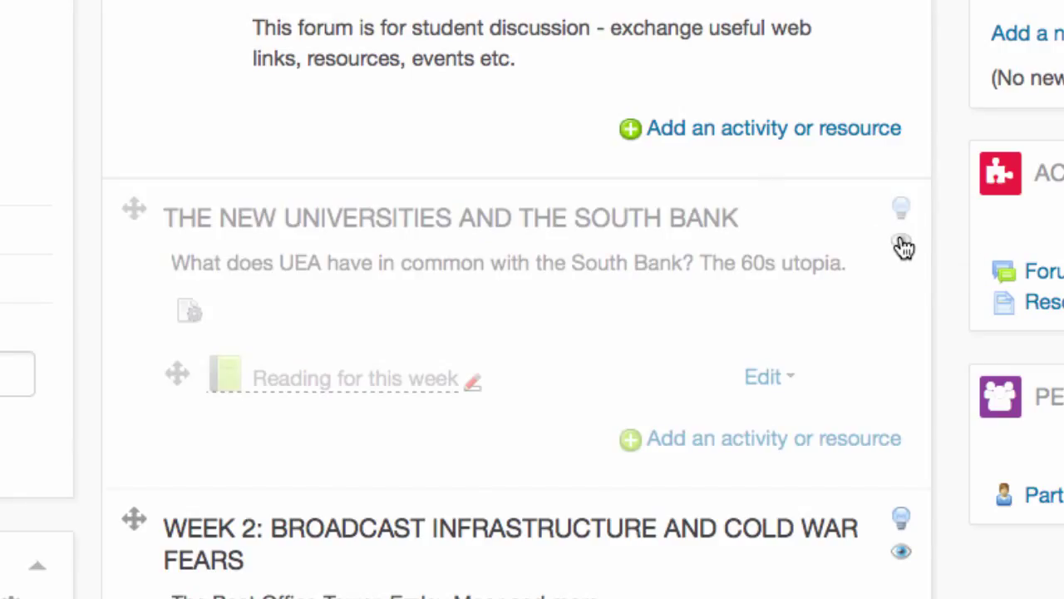
{"action": "left_click", "coordinate": [902, 244]}
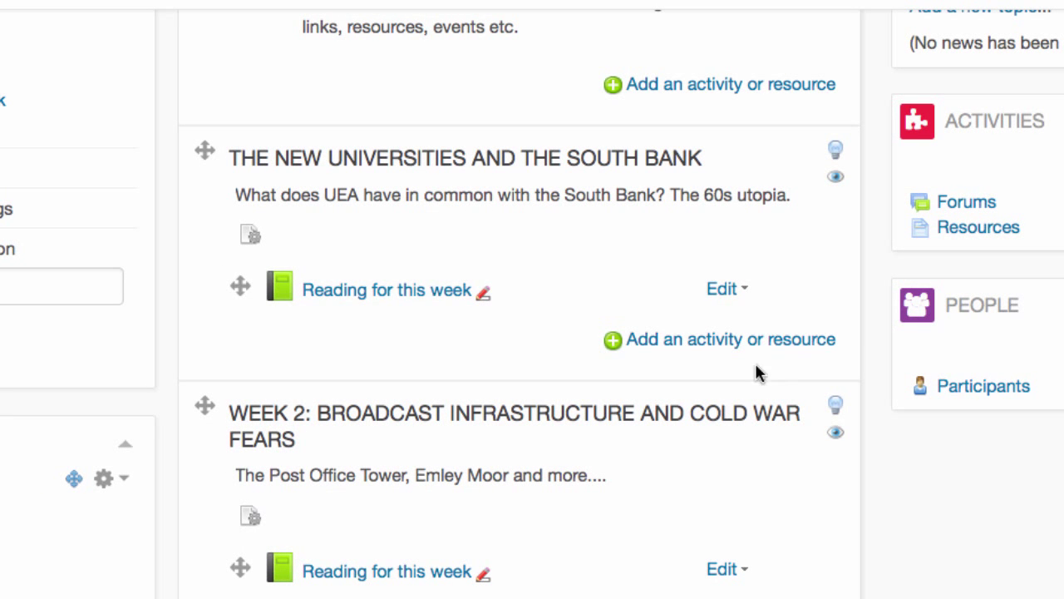
Highlight the South Bank section as current topic, then remove the highlight
{"action": "left_click", "coordinate": [835, 151]}
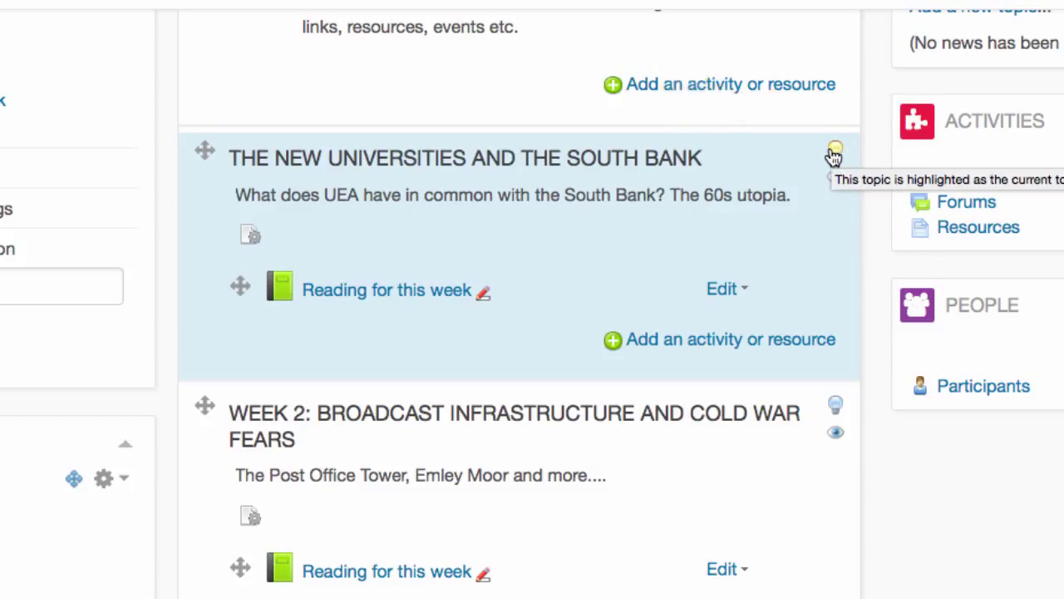
{"action": "left_click", "coordinate": [835, 153]}
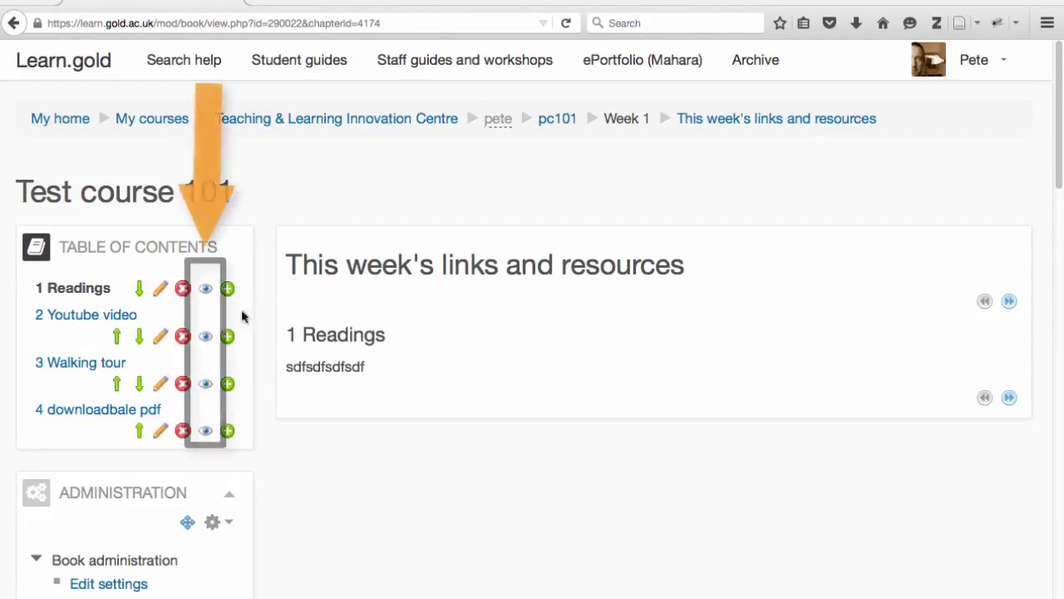
Hide the Readings and Youtube video chapters in the book's table of contents
{"action": "left_click", "coordinate": [208, 290]}
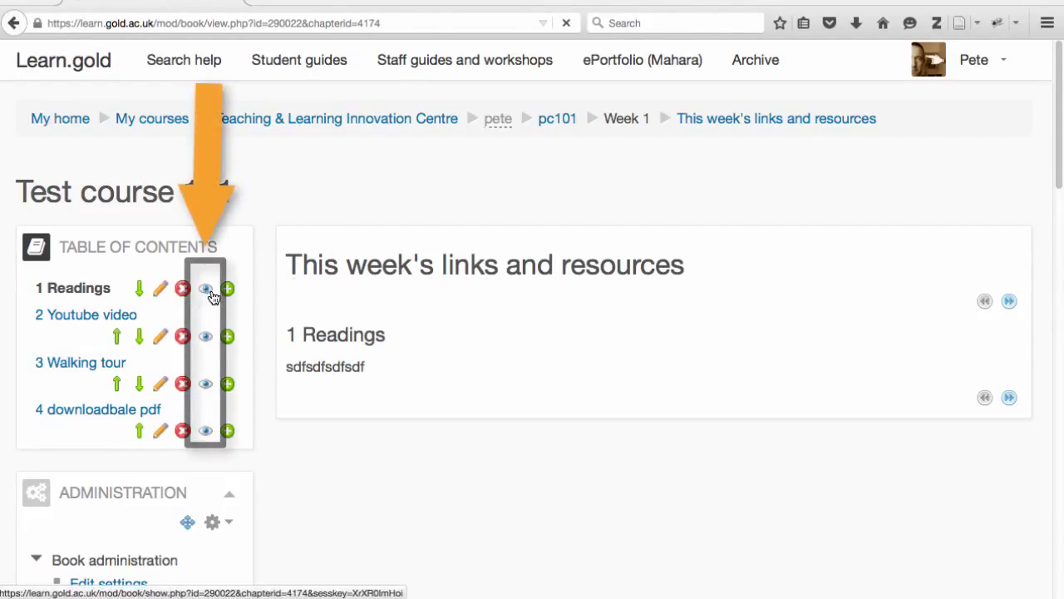
{"action": "left_click", "coordinate": [208, 338]}
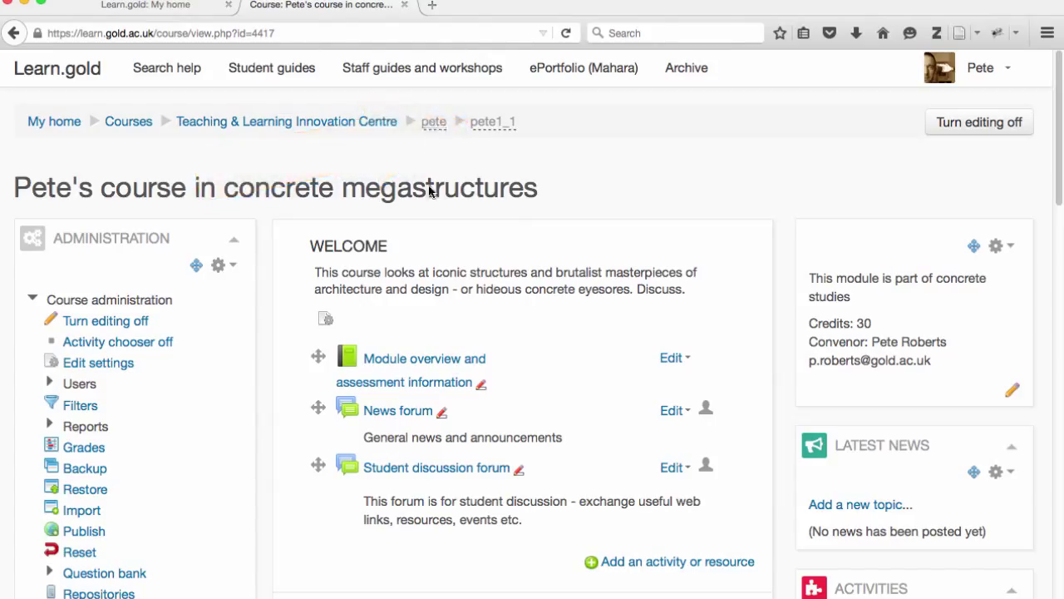
Set the concrete megastructures course Visible option to Show and save the settings
{"action": "left_click", "coordinate": [115, 369]}
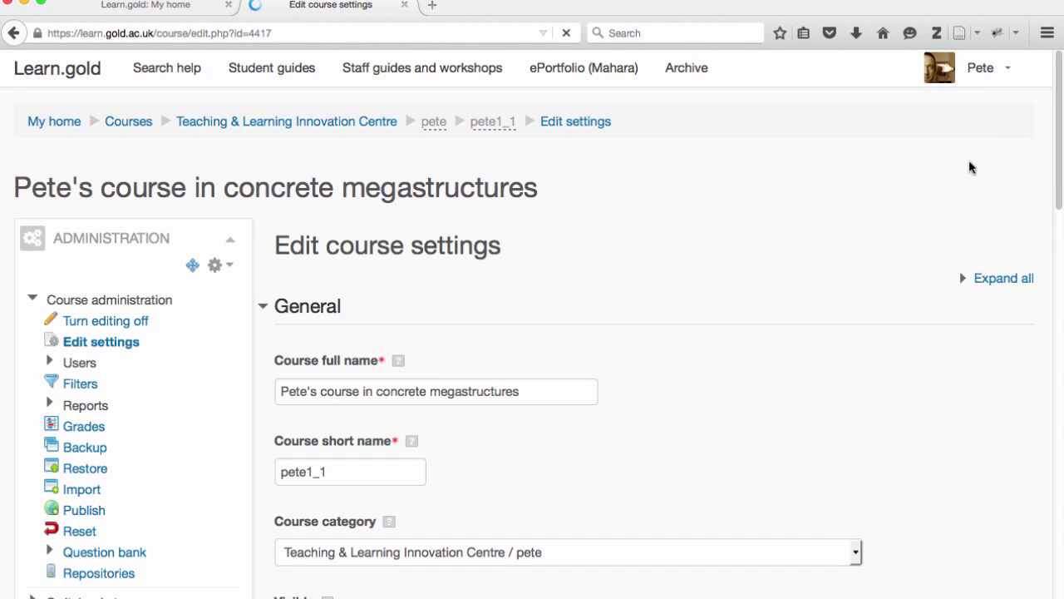
{"action": "scroll", "coordinate": [1047, 95], "scroll_direction": "down", "scroll_amount": 7}
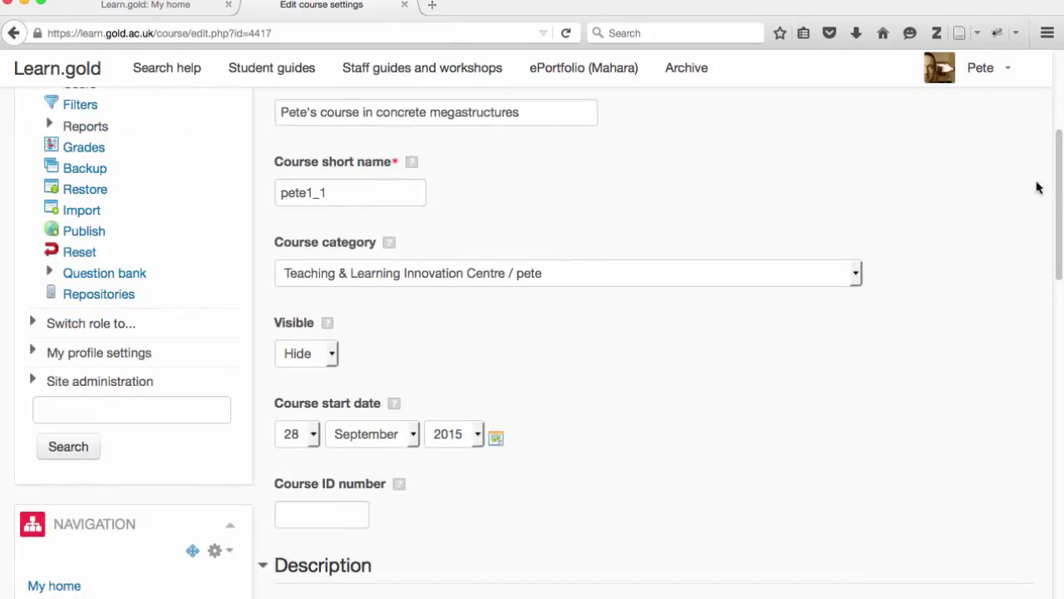
{"action": "left_click", "coordinate": [336, 364]}
{"action": "left_click", "coordinate": [329, 393]}
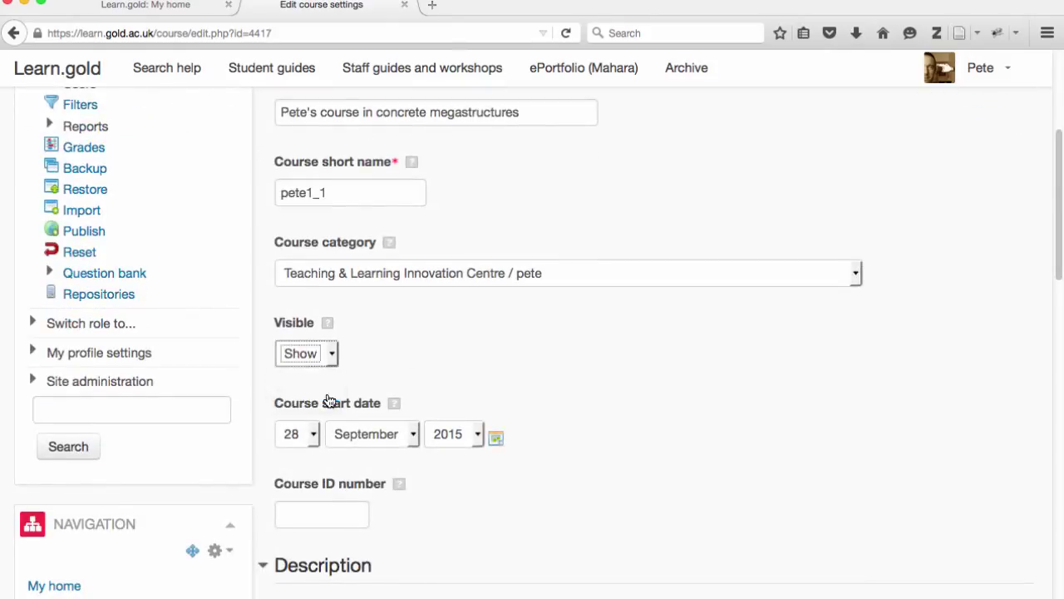
{"action": "left_click_drag", "start_coordinate": [1053, 214], "coordinate": [1025, 413]}
{"action": "scroll", "coordinate": [1025, 413], "scroll_direction": "down", "scroll_amount": 10}
{"action": "left_click", "coordinate": [323, 429]}
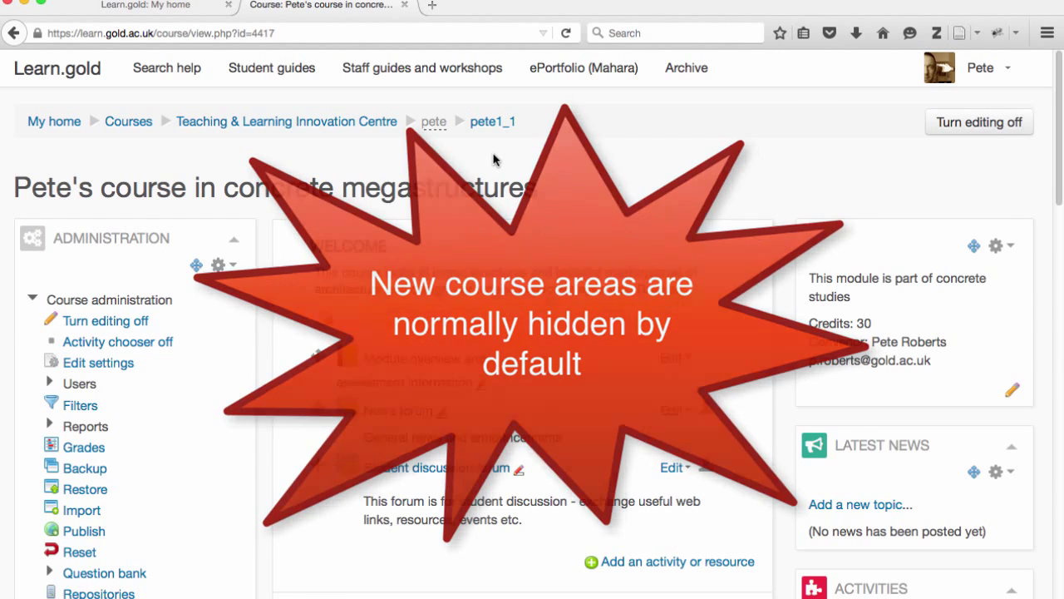
Hide the Week 2 and Topic 3 sections from students
{"action": "scroll", "coordinate": [493, 158], "scroll_direction": "down", "scroll_amount": 10}
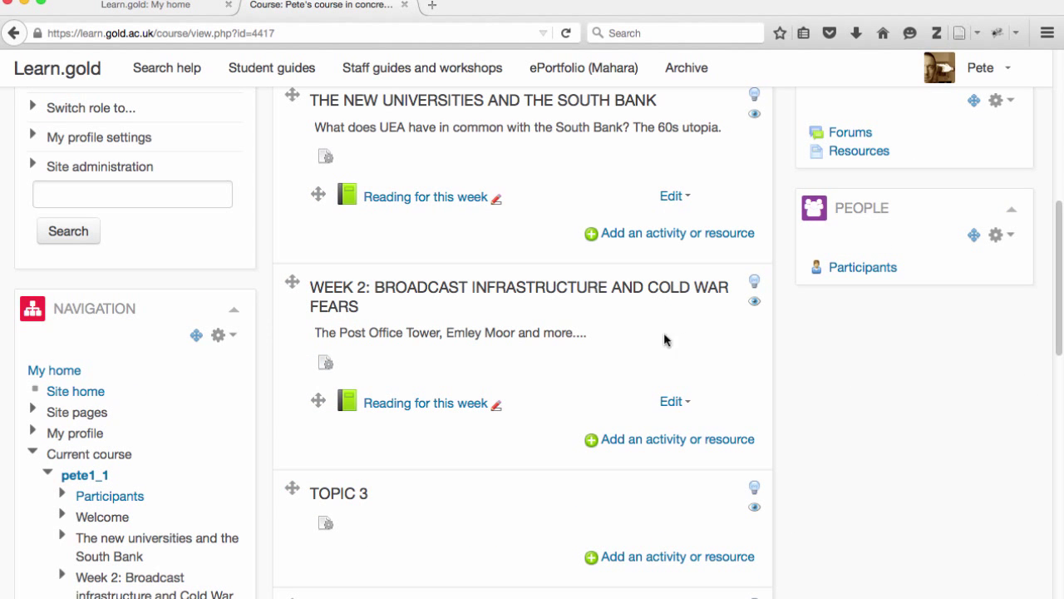
{"action": "left_click", "coordinate": [754, 301]}
{"action": "left_click", "coordinate": [755, 508]}
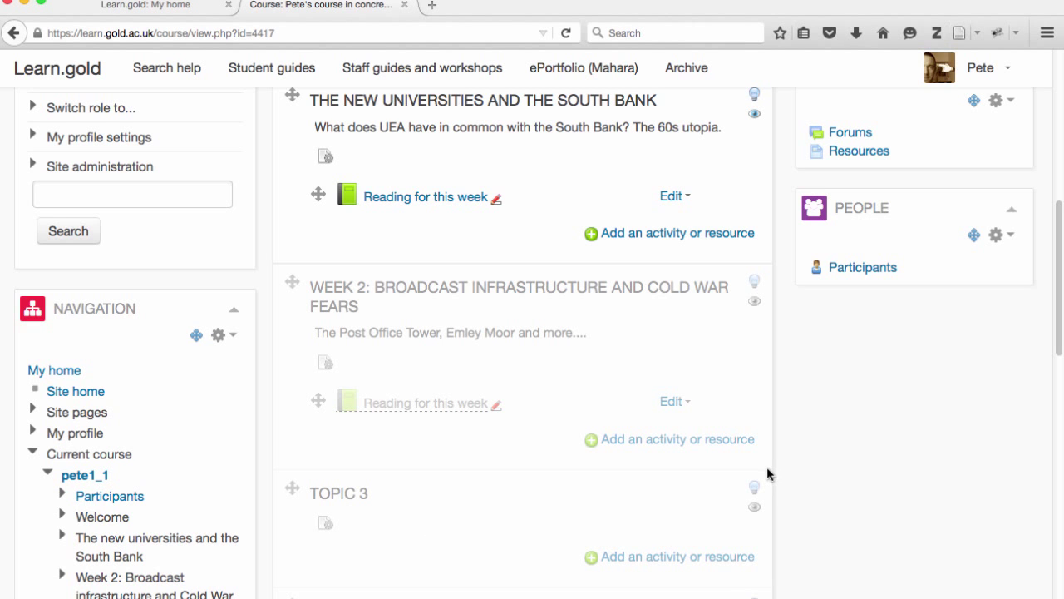
{"action": "scroll", "coordinate": [766, 466], "scroll_direction": "up", "scroll_amount": 5}
{"action": "scroll", "coordinate": [538, 343], "scroll_direction": "up", "scroll_amount": 2}
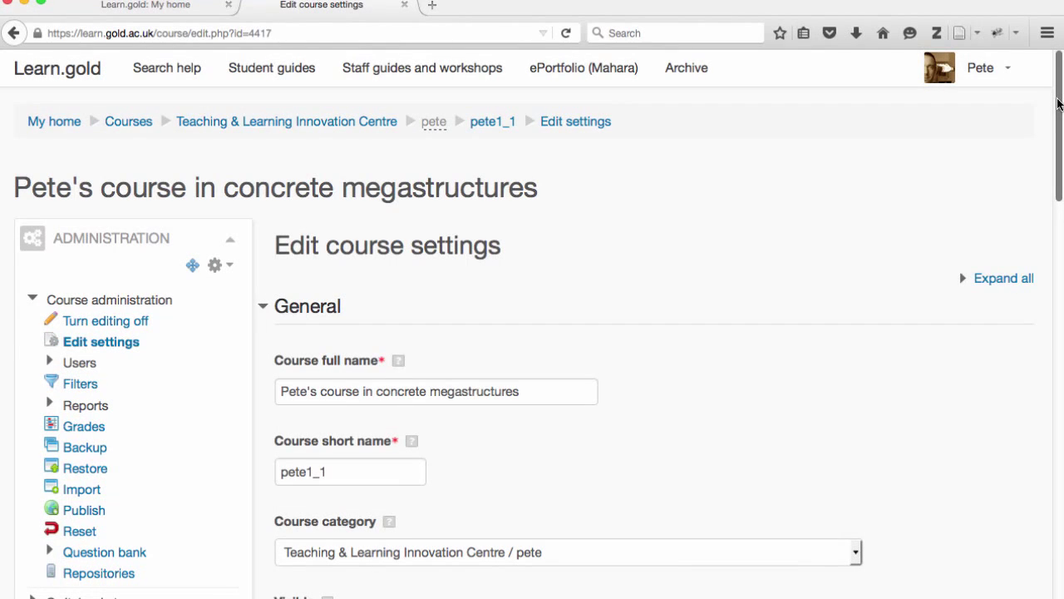
Set Course format's Hidden sections to collapsed form, then change it to 'completely invisible'
{"action": "left_click_drag", "start_coordinate": [1059, 103], "coordinate": [995, 477]}
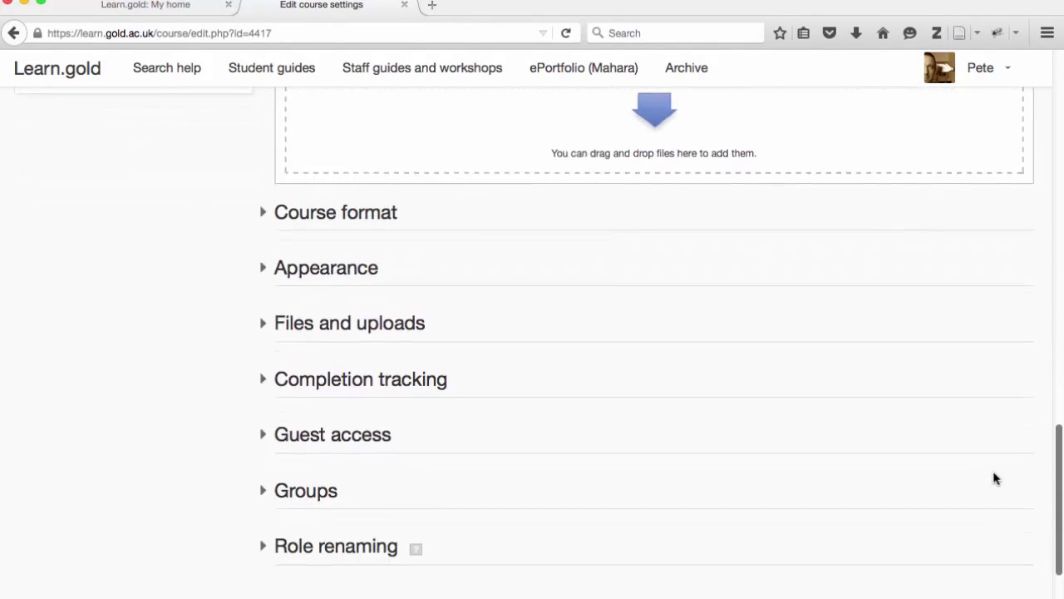
{"action": "left_click", "coordinate": [290, 215]}
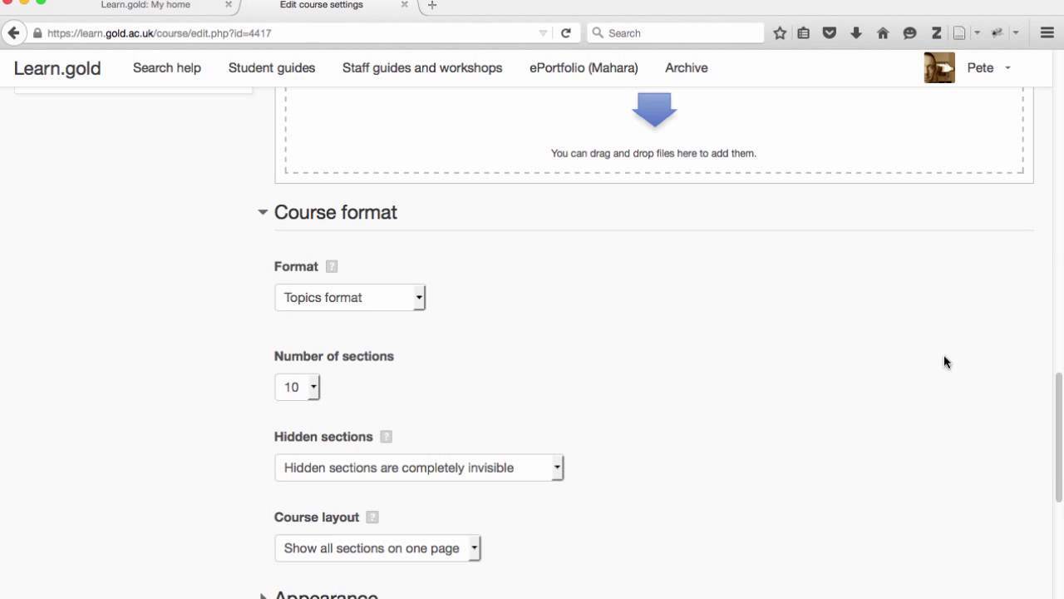
{"action": "left_click_drag", "start_coordinate": [1053, 408], "coordinate": [1050, 446]}
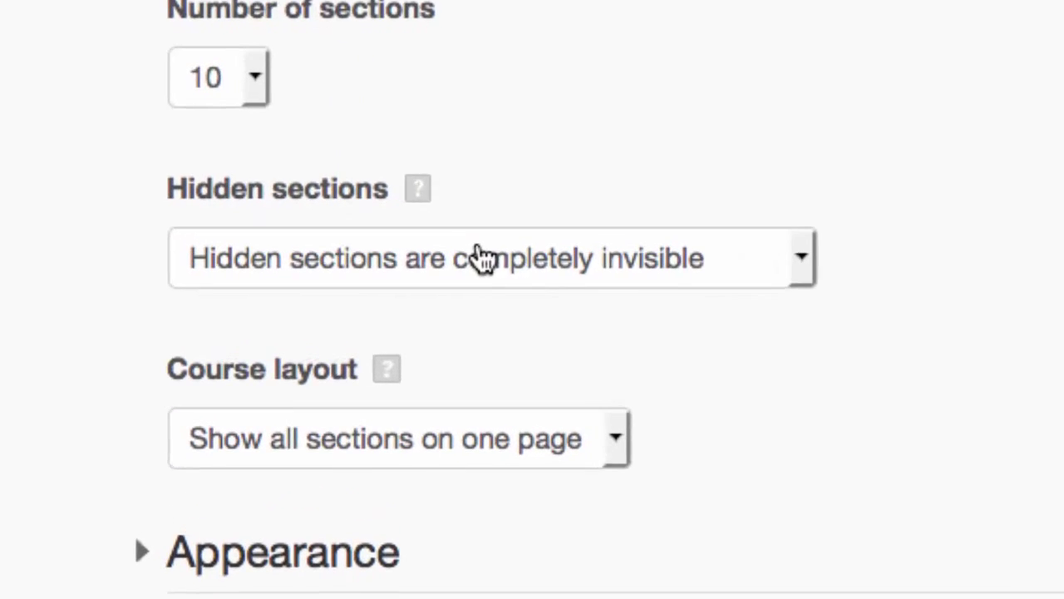
{"action": "left_click", "coordinate": [698, 268]}
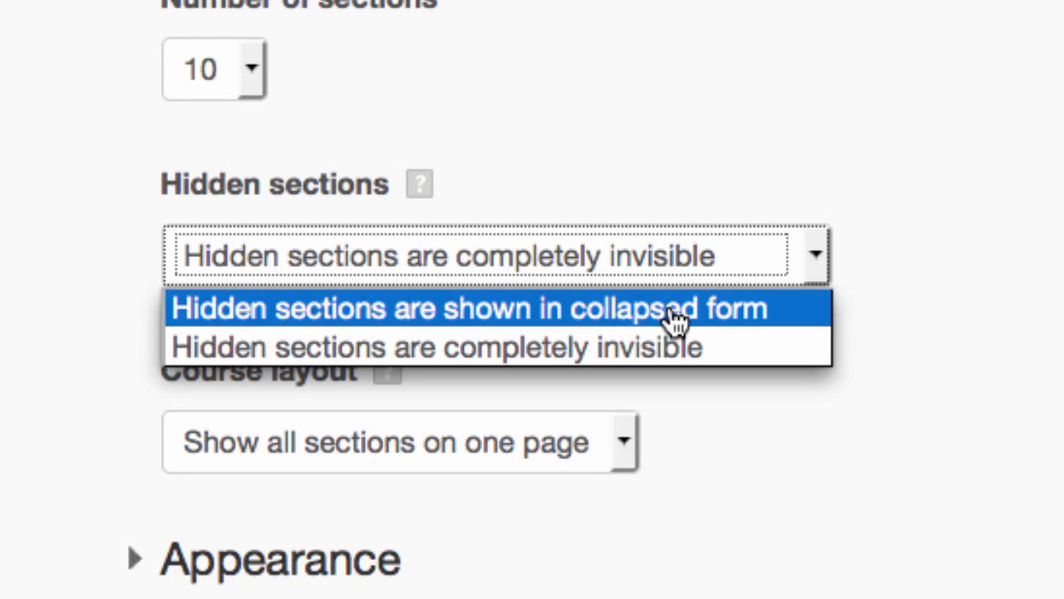
{"action": "left_click", "coordinate": [677, 320]}
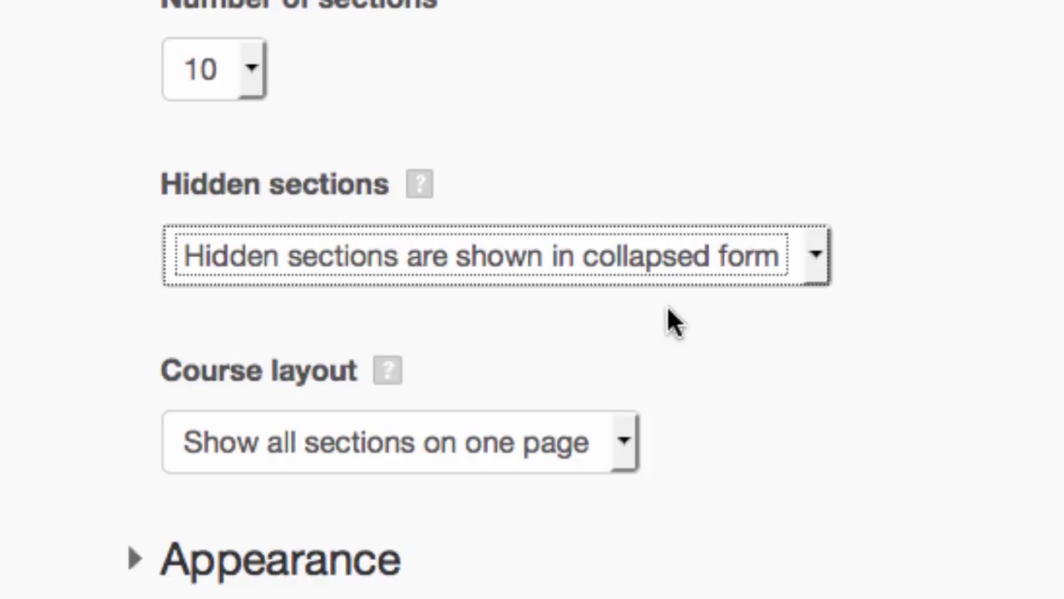
{"action": "left_click", "coordinate": [638, 266]}
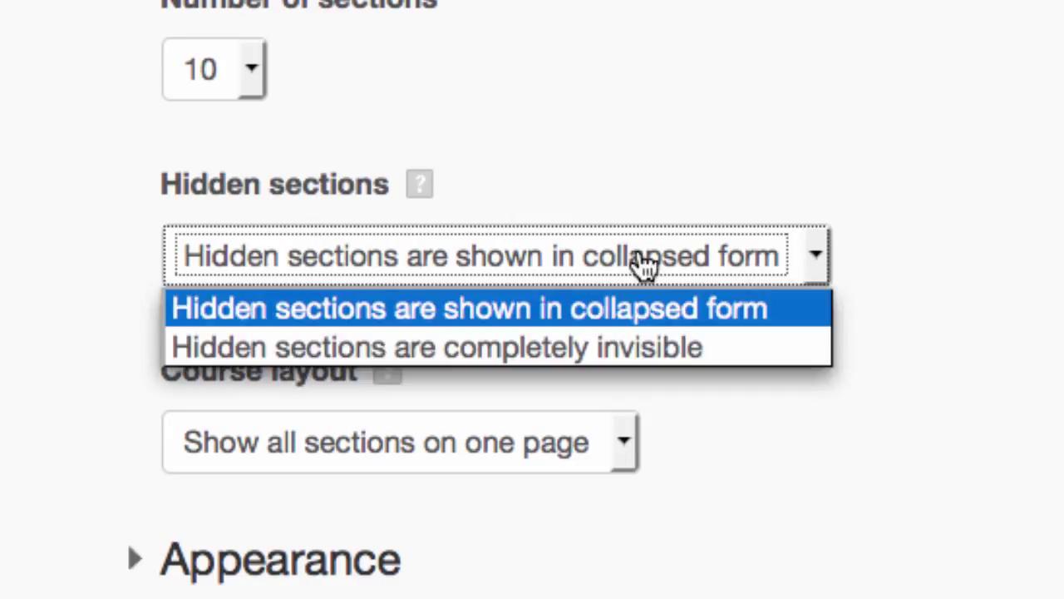
{"action": "left_click", "coordinate": [618, 352]}
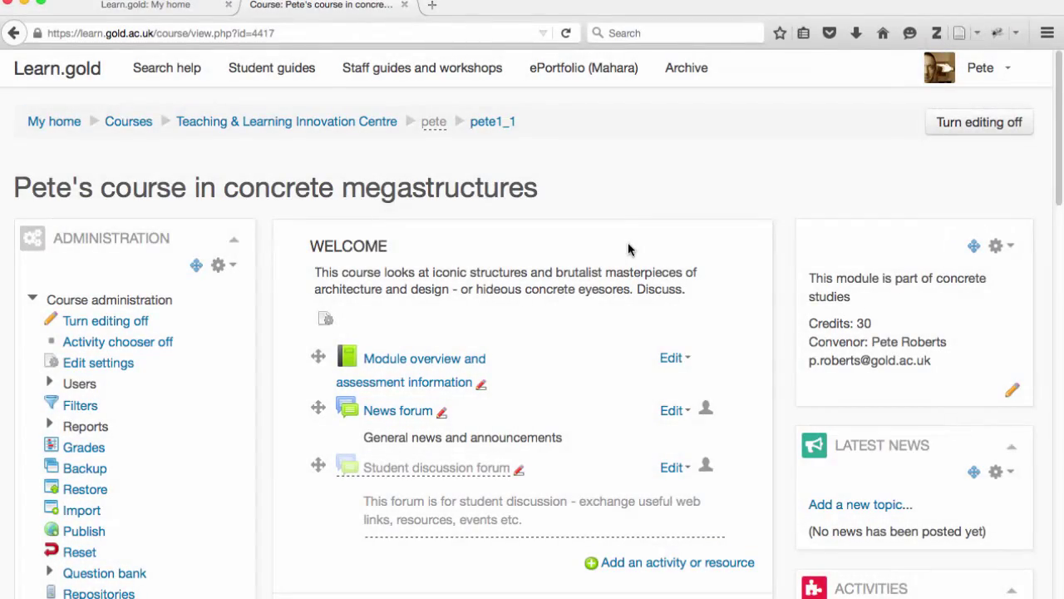
{"action": "scroll", "coordinate": [628, 242], "scroll_direction": "down", "scroll_amount": 5}
{"action": "scroll", "coordinate": [629, 243], "scroll_direction": "down", "scroll_amount": 10}
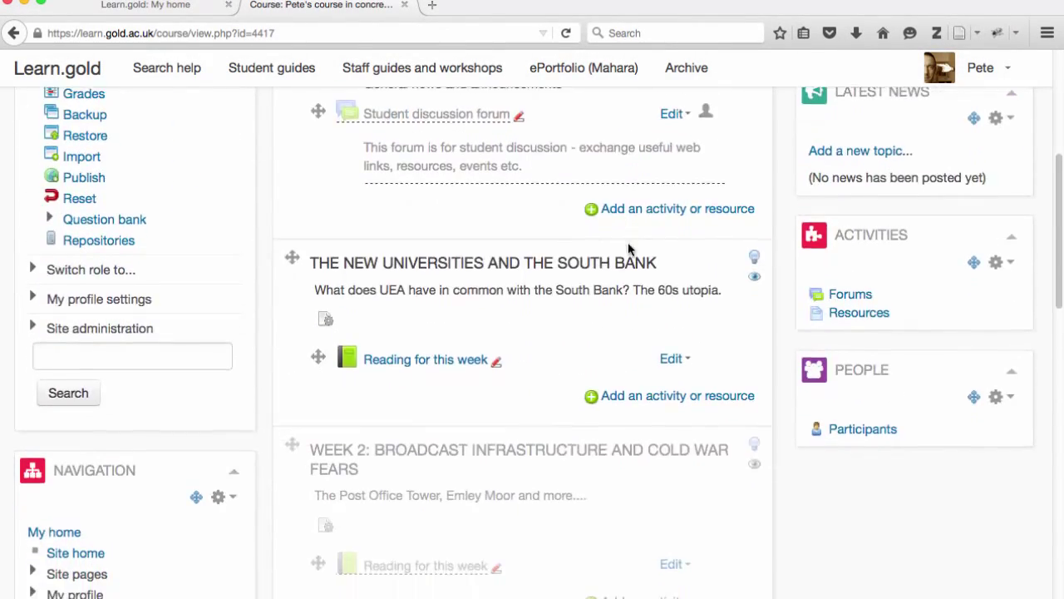
{"action": "scroll", "coordinate": [628, 242], "scroll_direction": "down", "scroll_amount": 5}
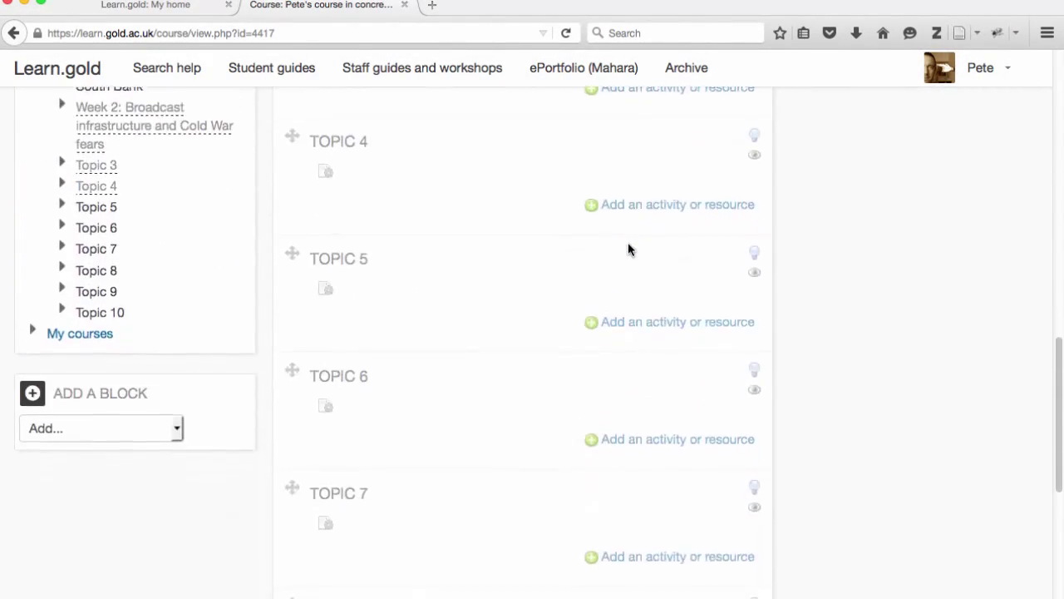
{"action": "scroll", "coordinate": [628, 242], "scroll_direction": "up", "scroll_amount": 13}
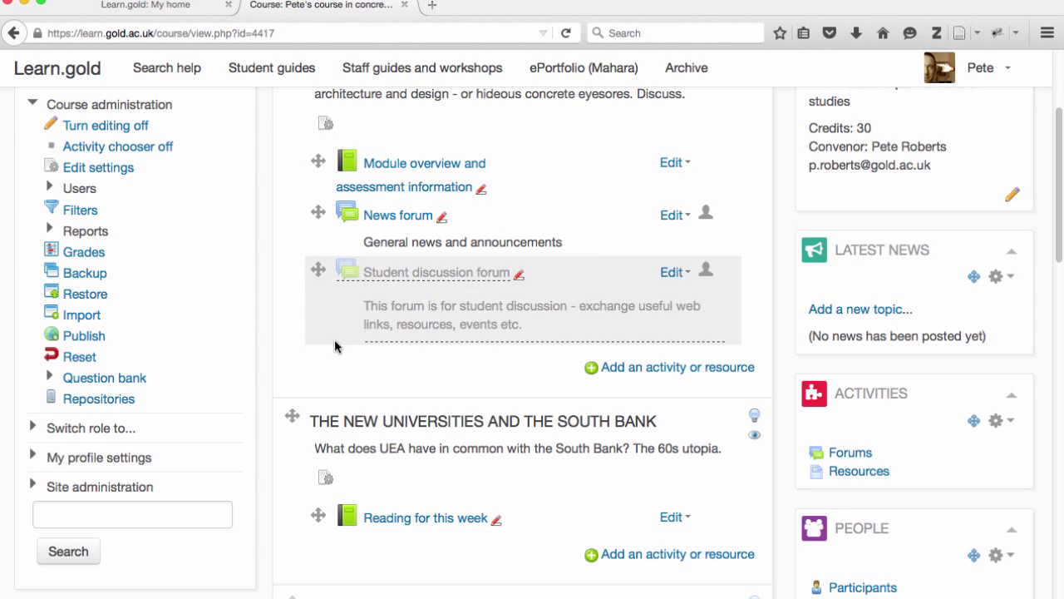
Switch role to Student and view the concrete megastructures course page
{"action": "left_click", "coordinate": [106, 429]}
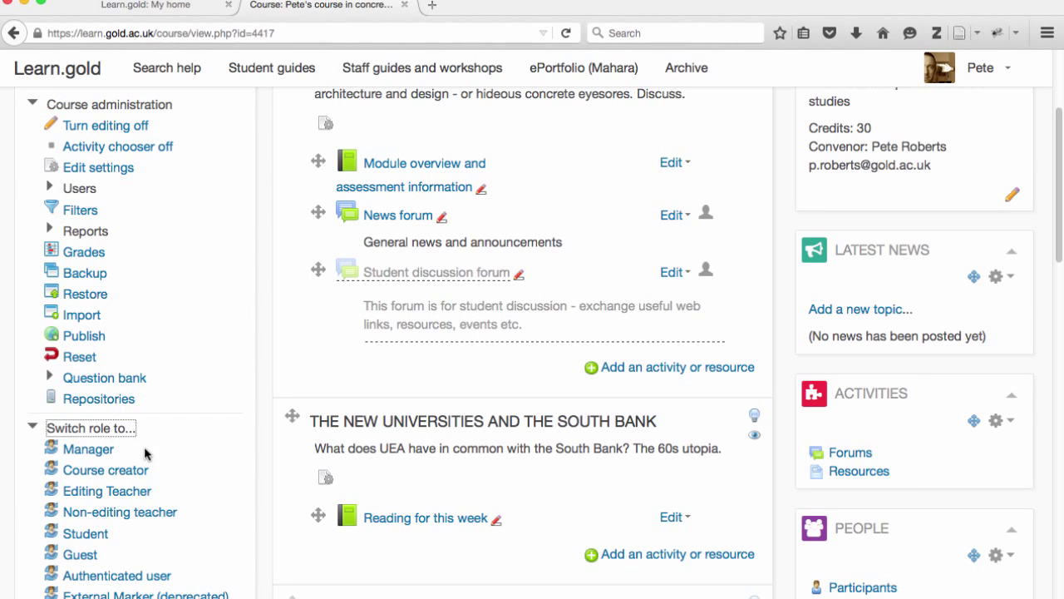
{"action": "scroll", "coordinate": [145, 453], "scroll_direction": "down", "scroll_amount": 1}
{"action": "left_click", "coordinate": [86, 499]}
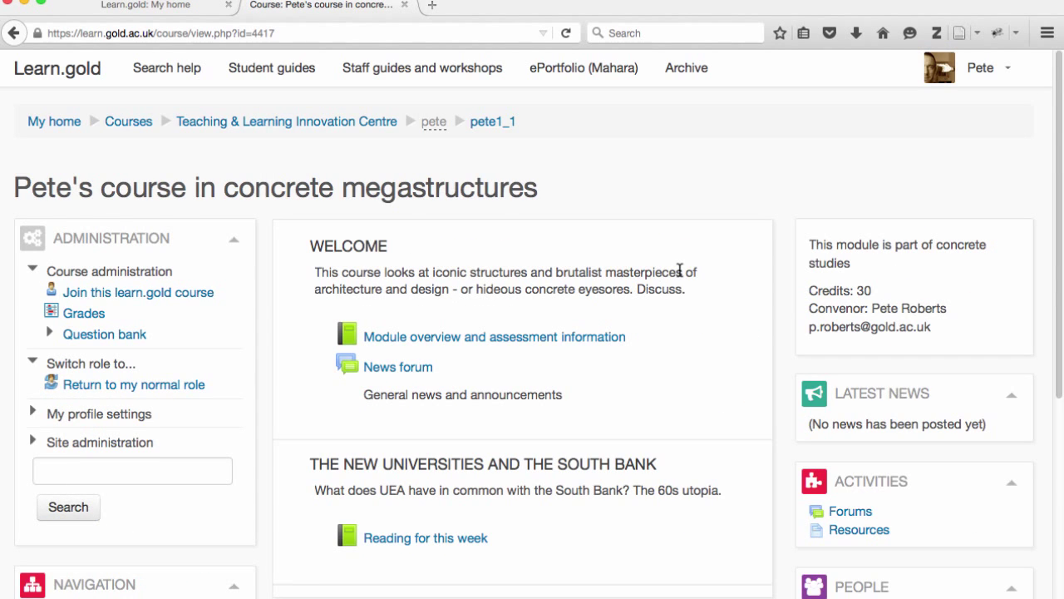
{"action": "scroll", "coordinate": [680, 273], "scroll_direction": "down", "scroll_amount": 10}
{"action": "scroll", "coordinate": [680, 275], "scroll_direction": "up", "scroll_amount": 10}
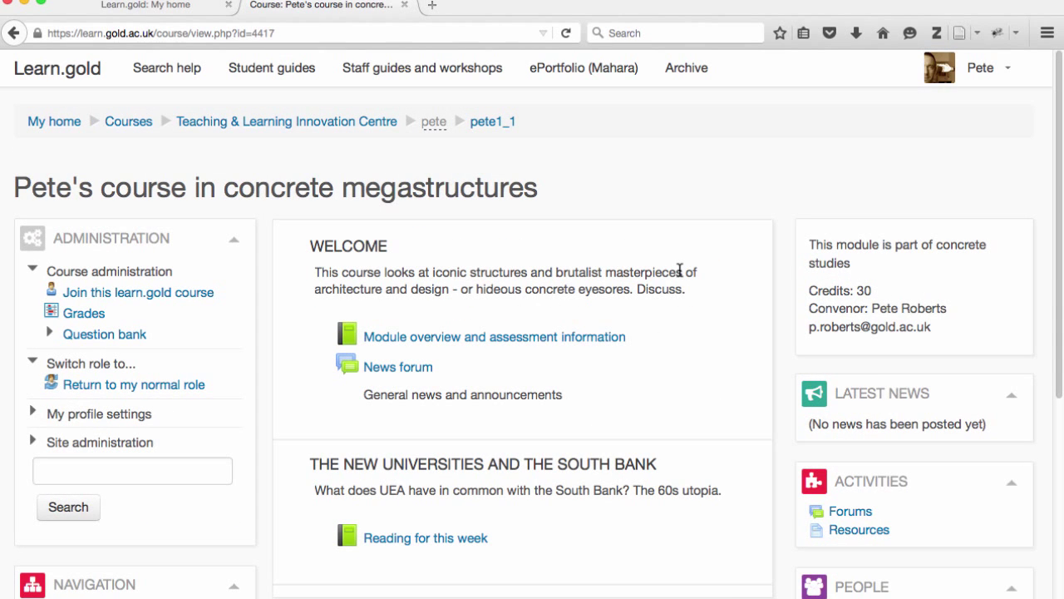